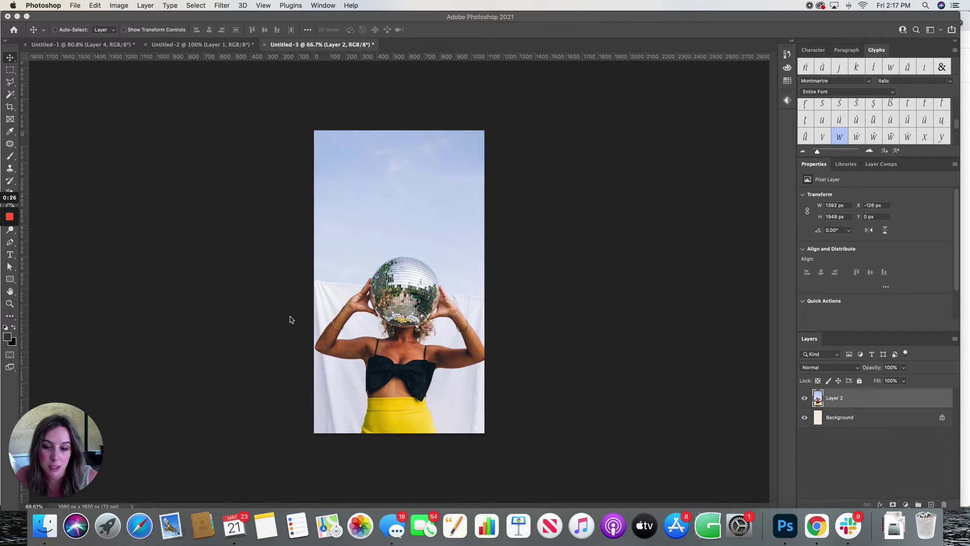
Switch to Finder, browse the Black folder of GIFs and preview Ends-Soon-black.gif.
key("super+Tab")
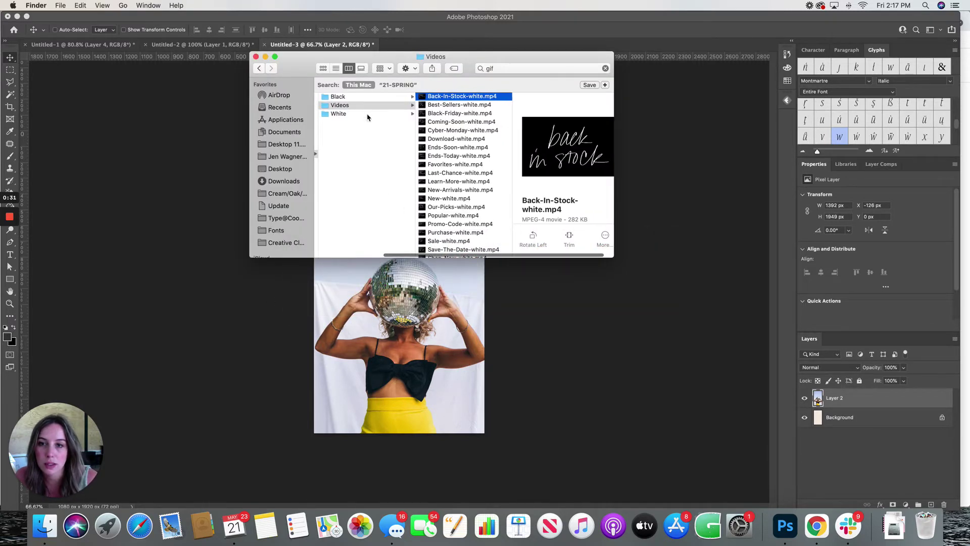
left_click(382, 97)
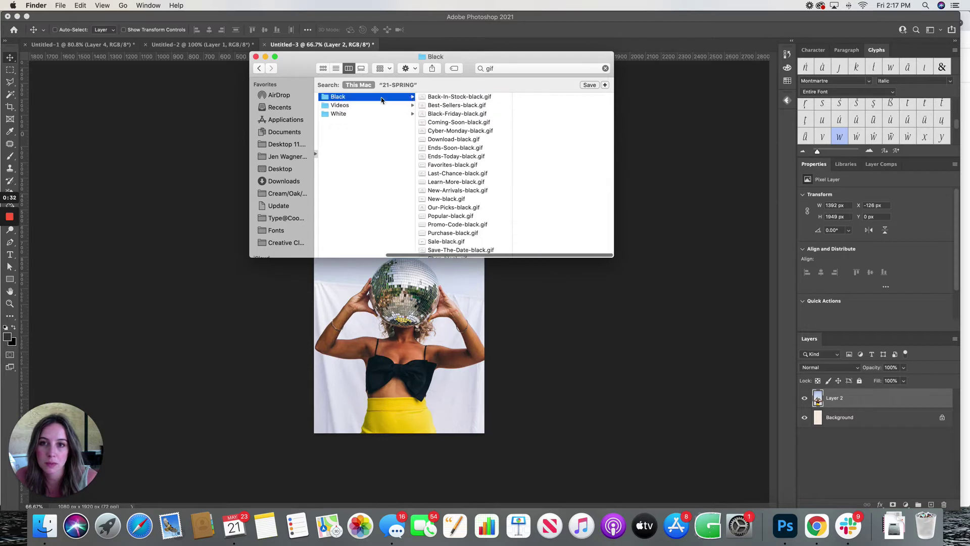
left_click(468, 98)
left_click(439, 147)
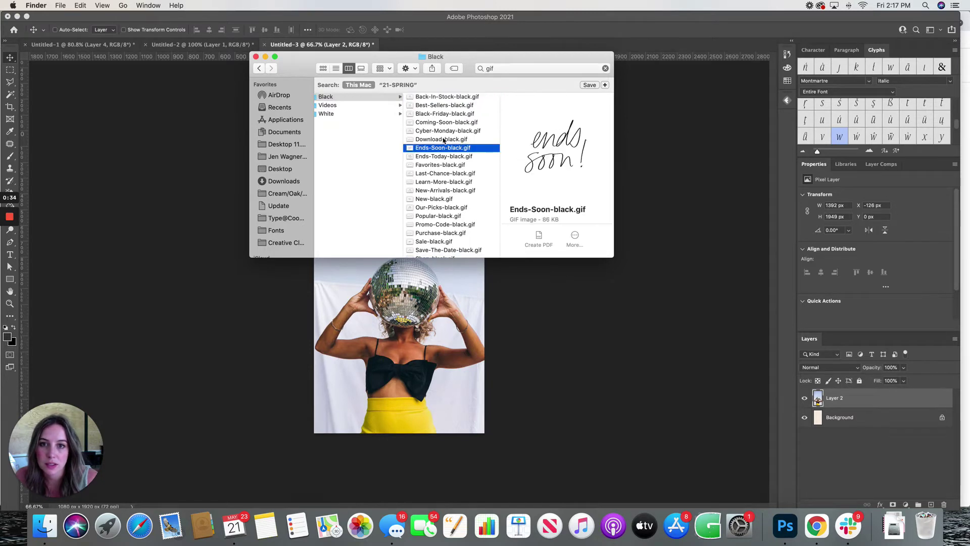
Place Back-In-Stock-white.mp4 from the Videos folder into the Photoshop document, positioned in the sky above the disco ball.
left_click(383, 105)
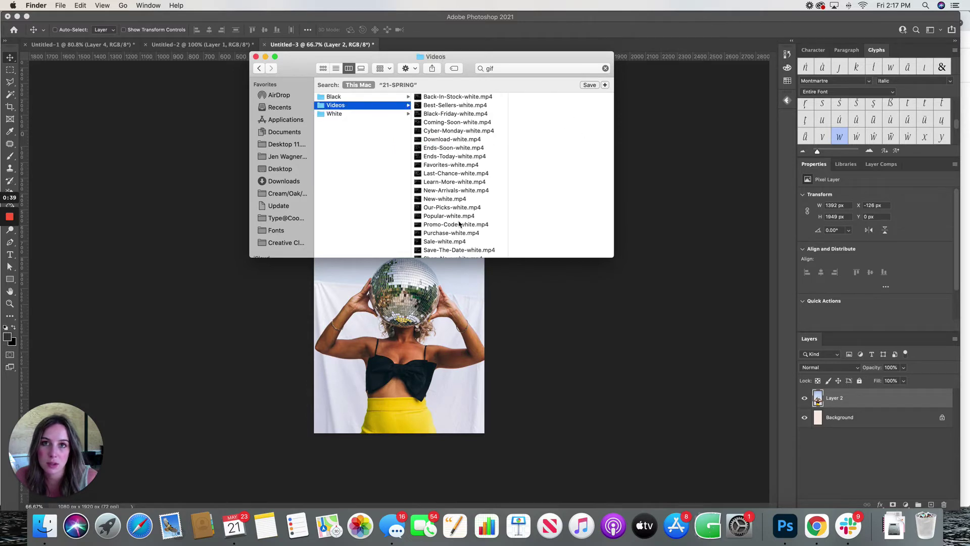
left_click(468, 98)
left_click_drag(469, 98, 392, 289)
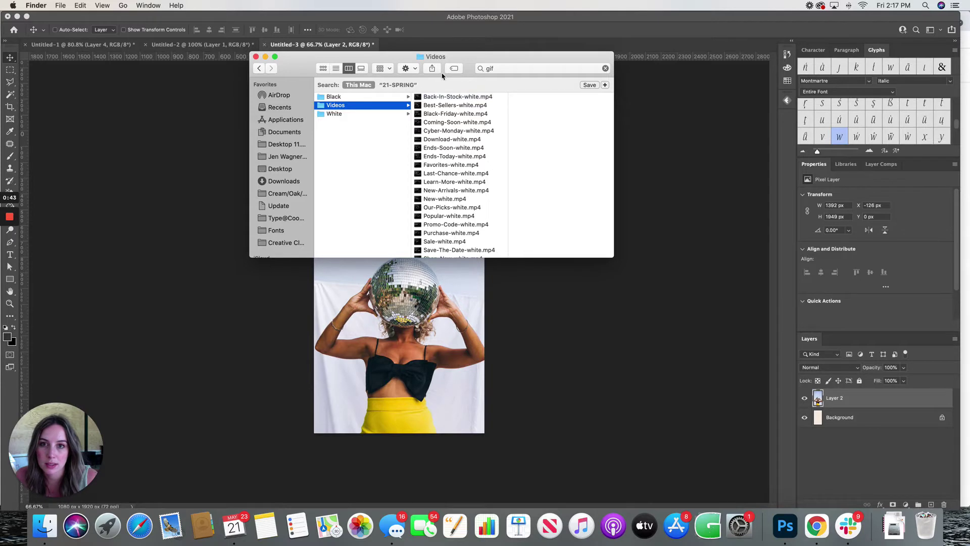
left_click_drag(444, 97, 397, 366)
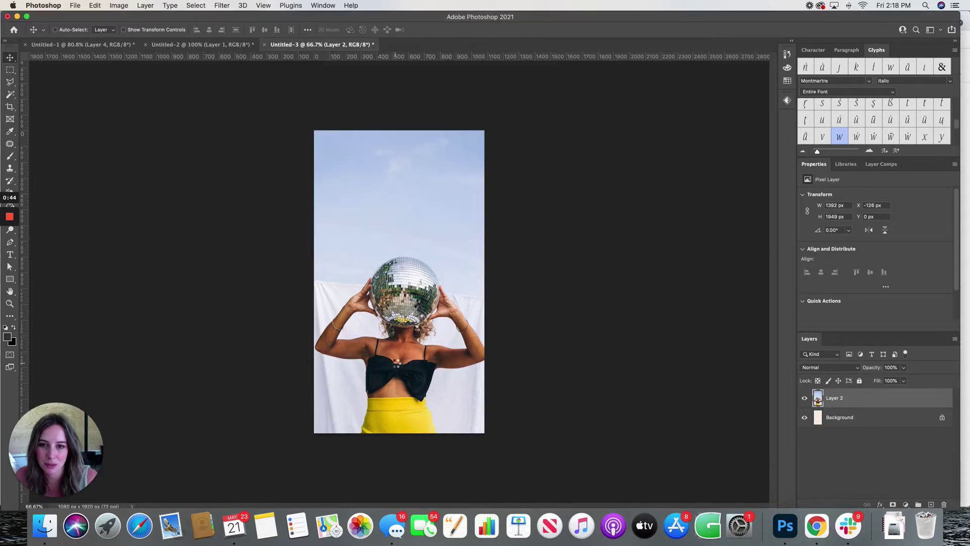
left_click_drag(427, 303, 429, 224)
key("Return")
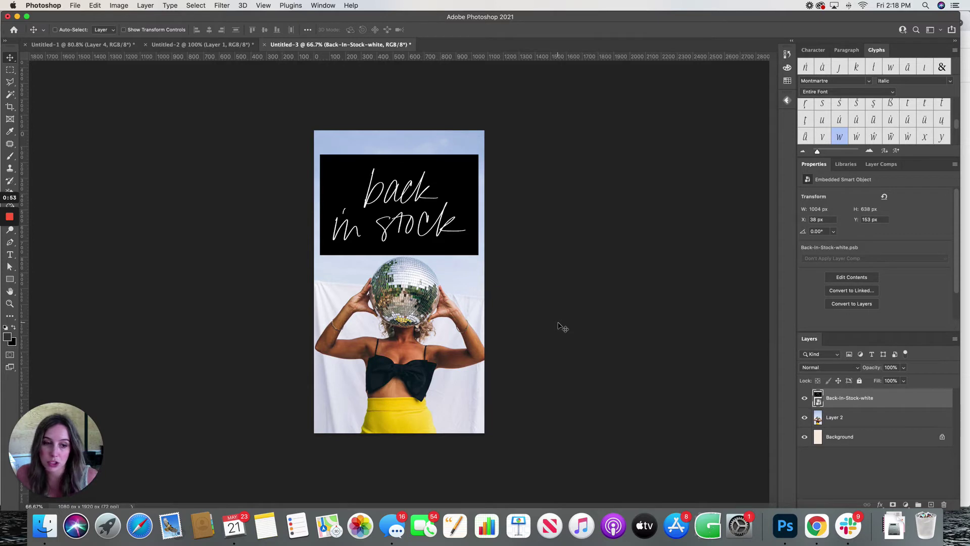
Try the Screen blend mode on the Back-In-Stock-white layer and undo it.
left_click(841, 367)
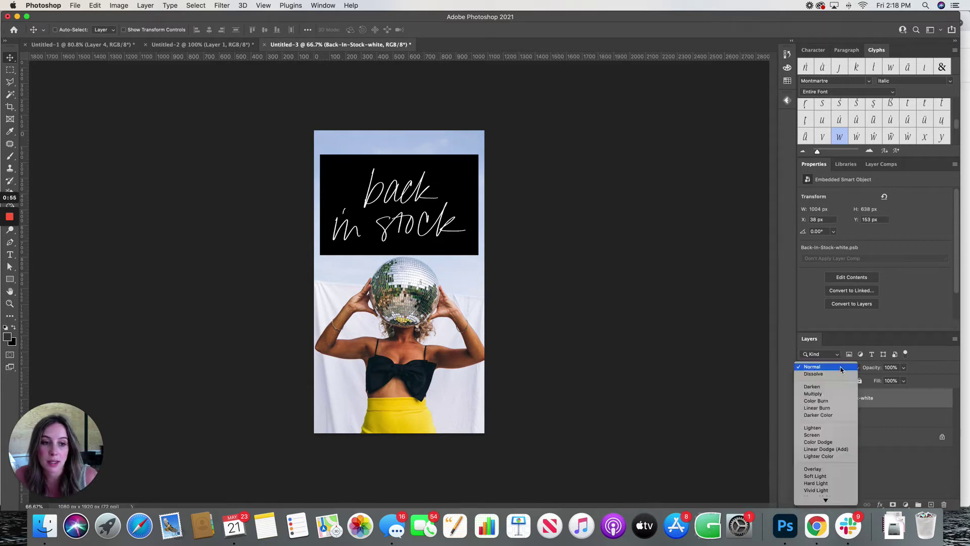
left_click(829, 435)
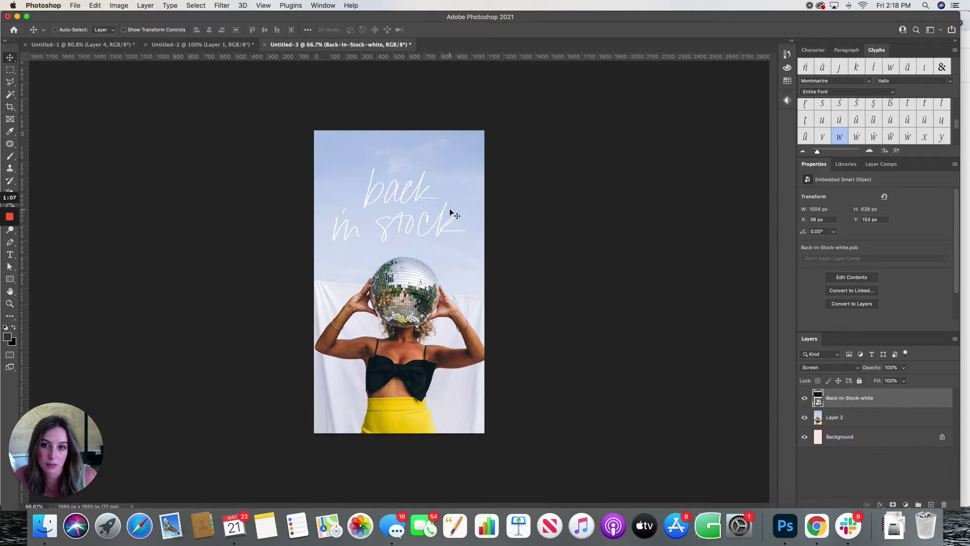
key("super+z")
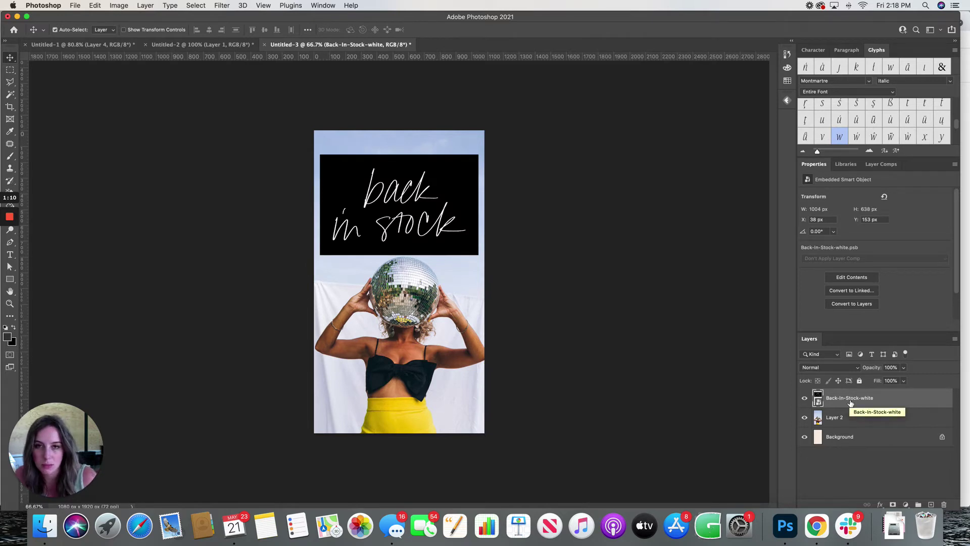
Invert the colors of the Back-In-Stock-white layer to get black lettering on a white background.
key("super+i")
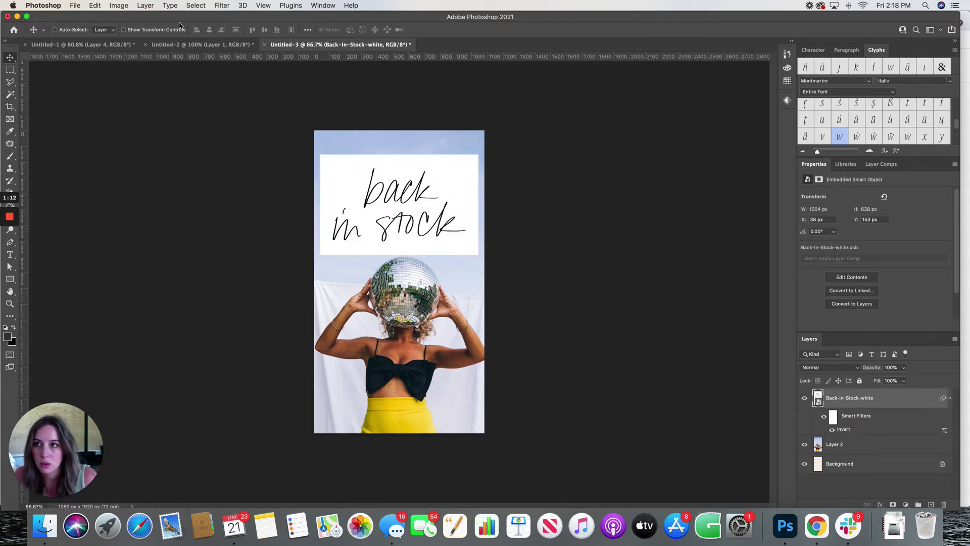
left_click(117, 5)
mouse_move(133, 33)
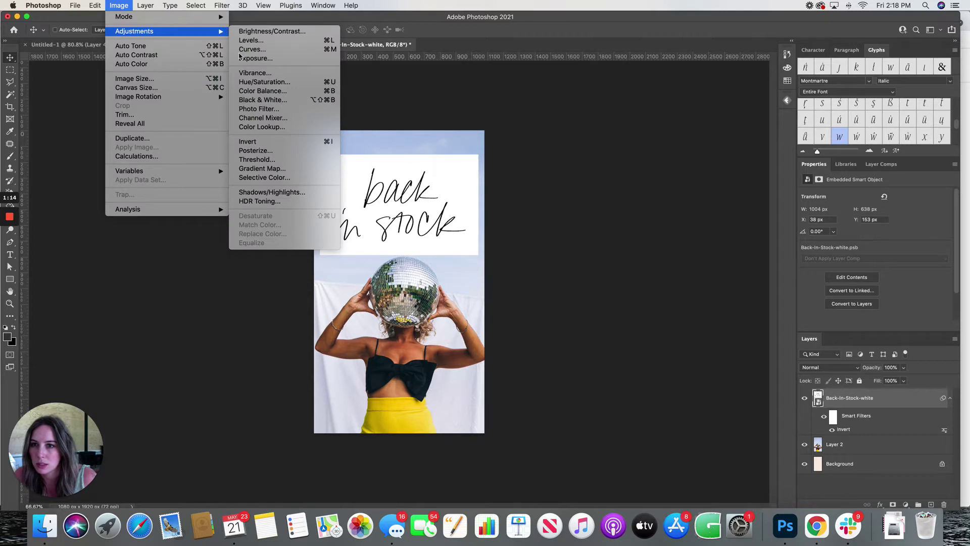
left_click(498, 202)
Set the inverted Back-In-Stock-white layer's blend mode to Multiply and nudge it 10 px to the right.
left_click(828, 367)
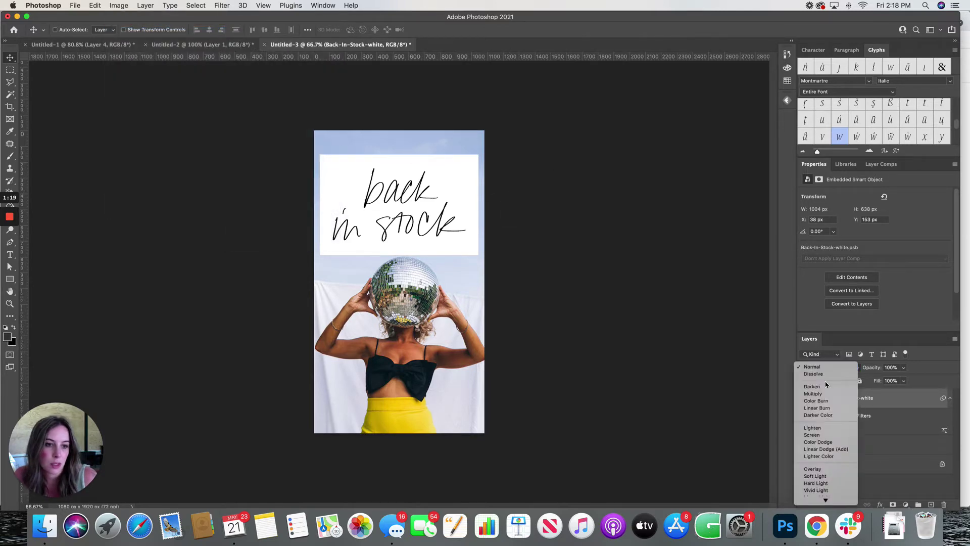
left_click(825, 398)
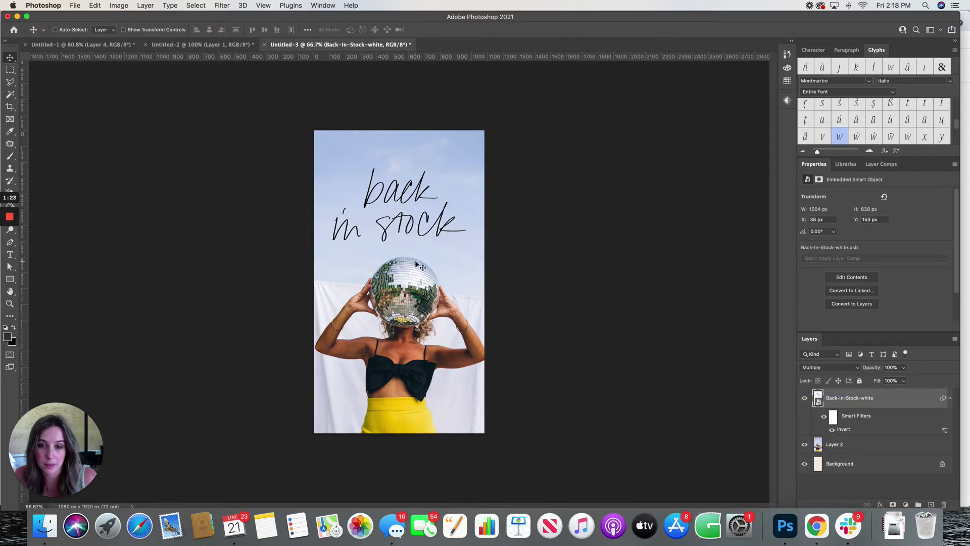
key("shift+Right")
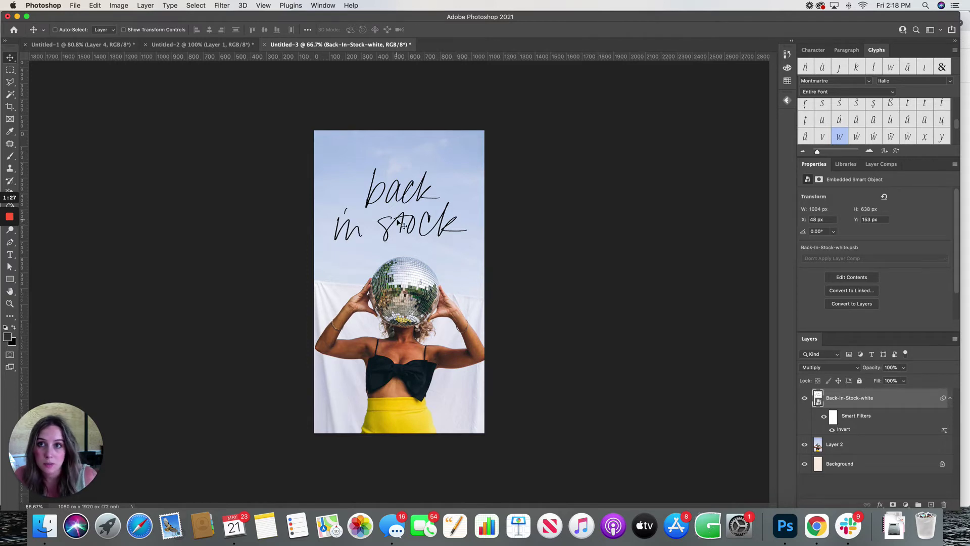
Show the video timeline and move the playhead forward by one frame.
left_click(325, 5)
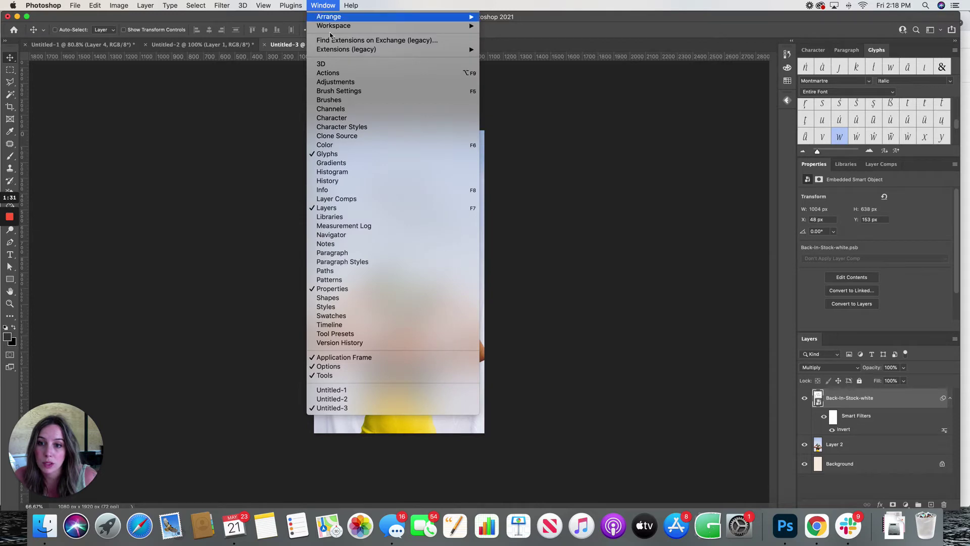
left_click(346, 327)
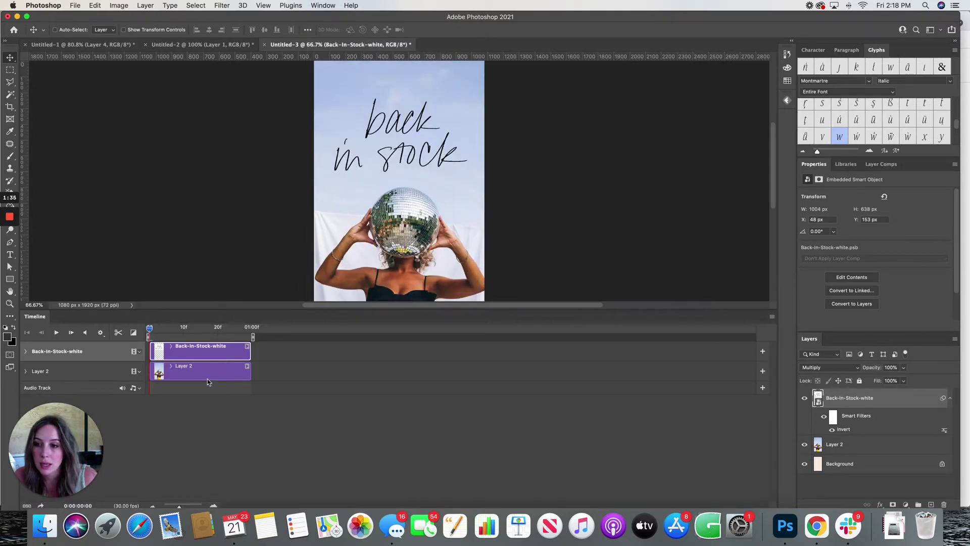
mouse_move(150, 328)
left_mouse_down()
mouse_move(195, 331)
mouse_move(153, 329)
left_mouse_up()
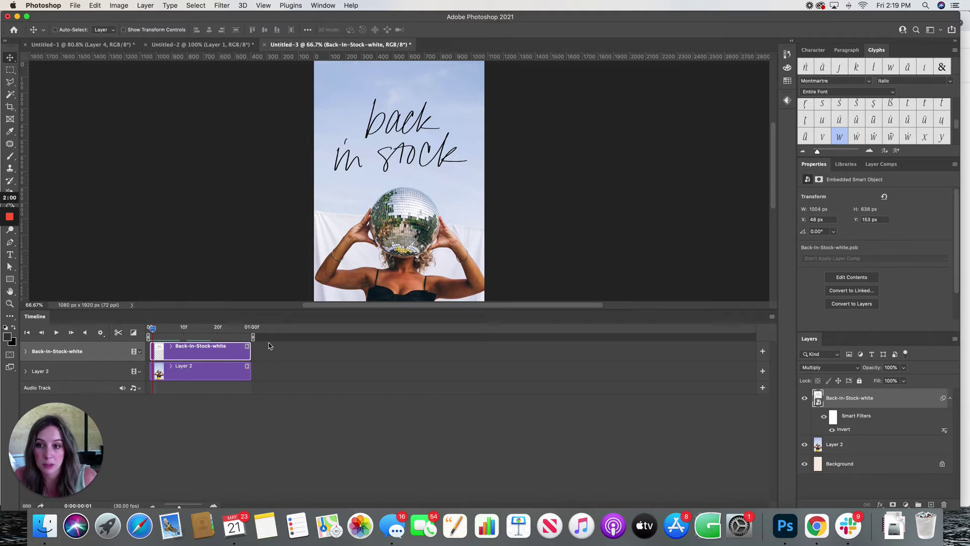
Extend the Layer 2 clip to almost 3 seconds, trim it back to the lettering clip's length, and select the lettering clip.
left_click_drag(249, 371, 444, 366)
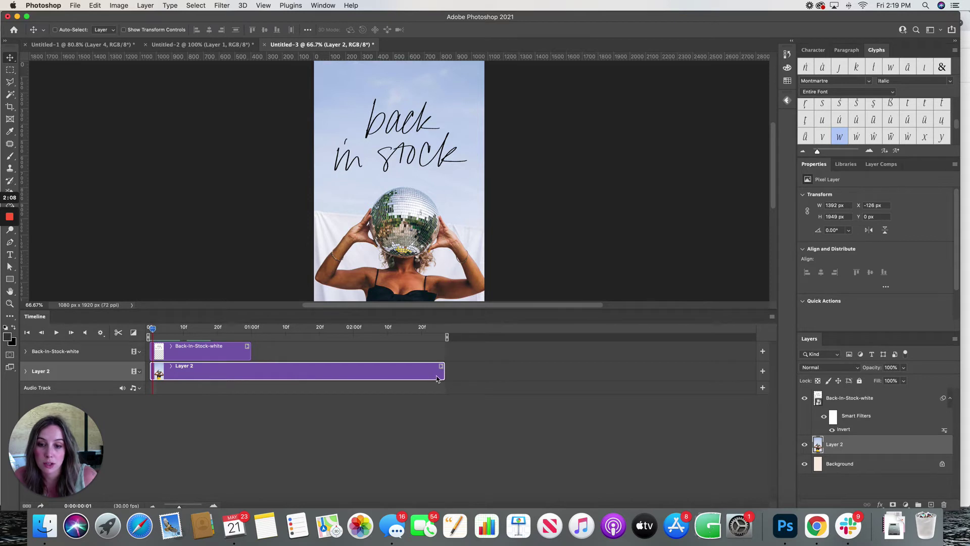
left_click_drag(443, 371, 251, 367)
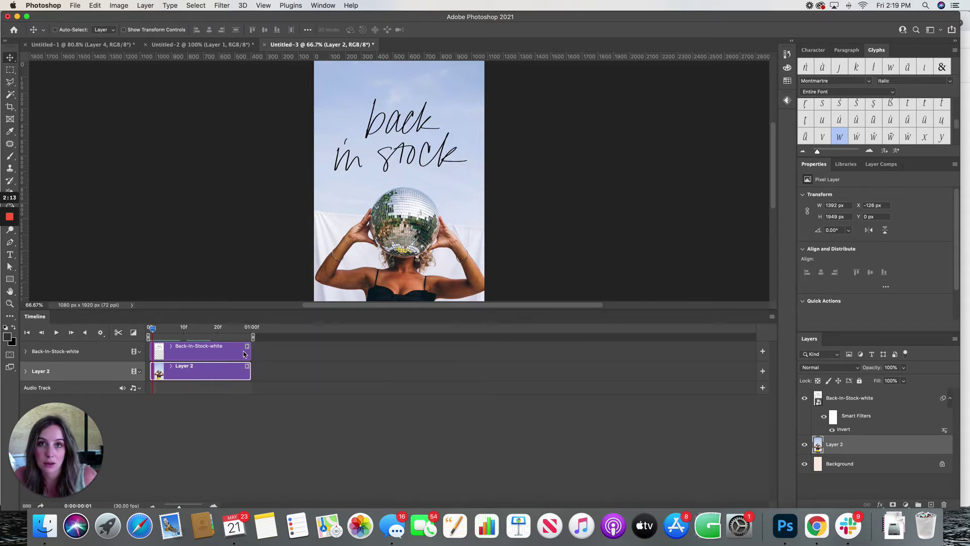
left_click(237, 354)
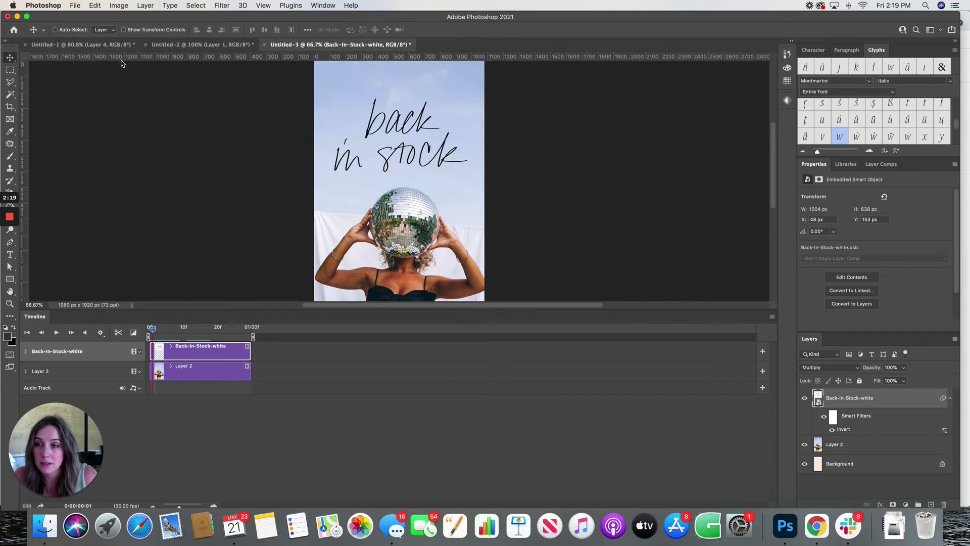
Open the legacy Save for Web export and keep GIF as the file format.
left_click(75, 5)
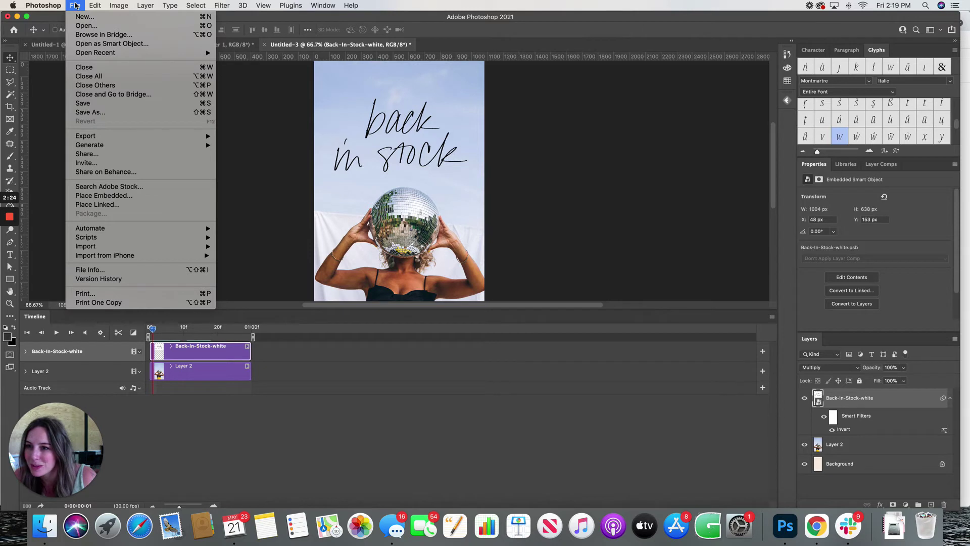
mouse_move(96, 6)
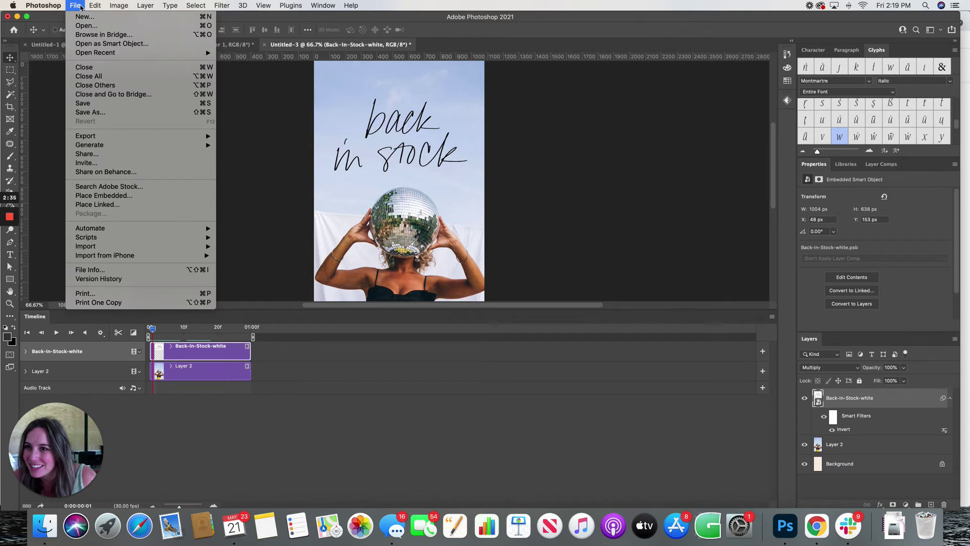
mouse_move(130, 135)
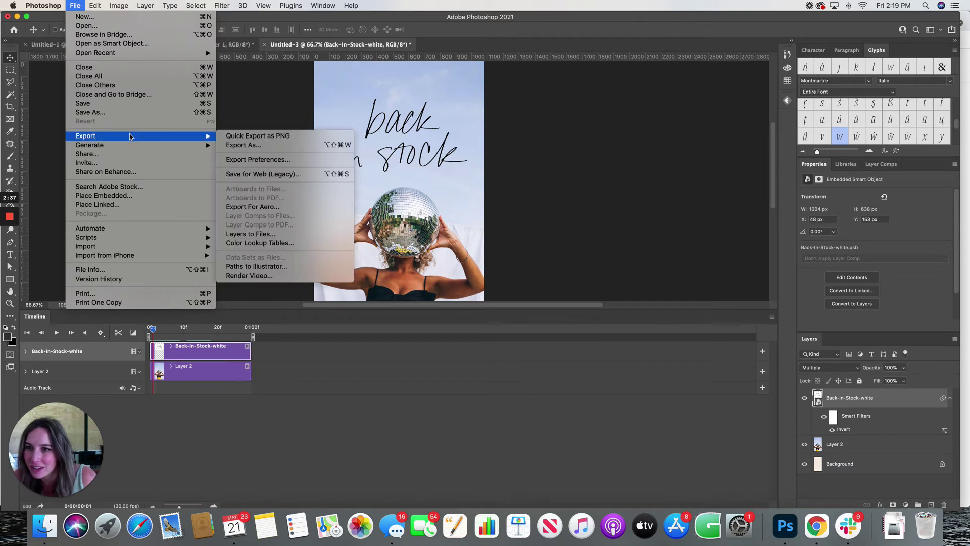
left_click(279, 175)
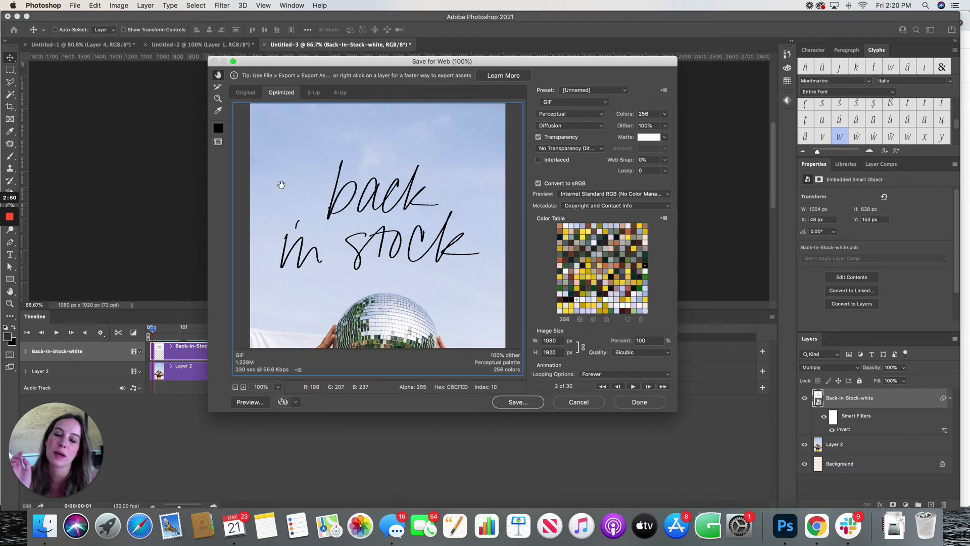
left_click(568, 102)
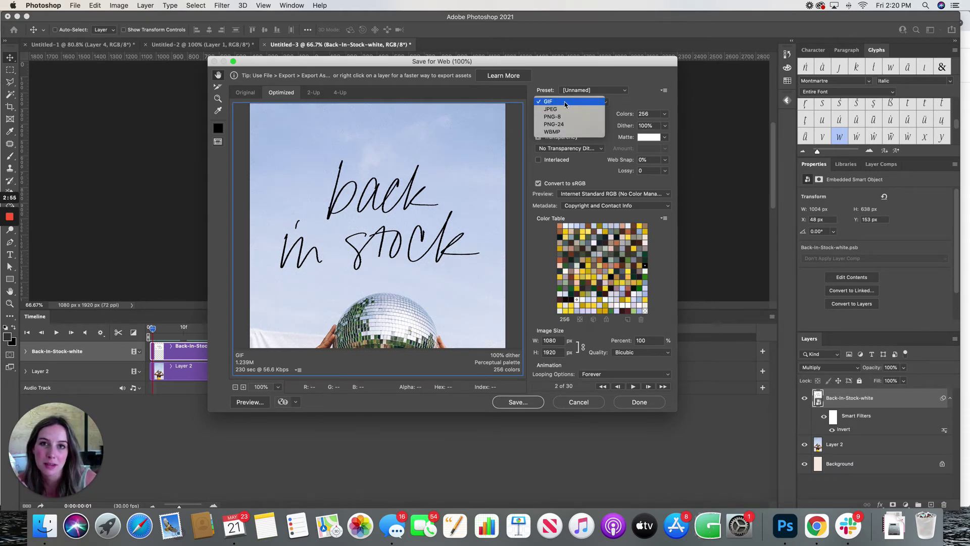
left_click(565, 108)
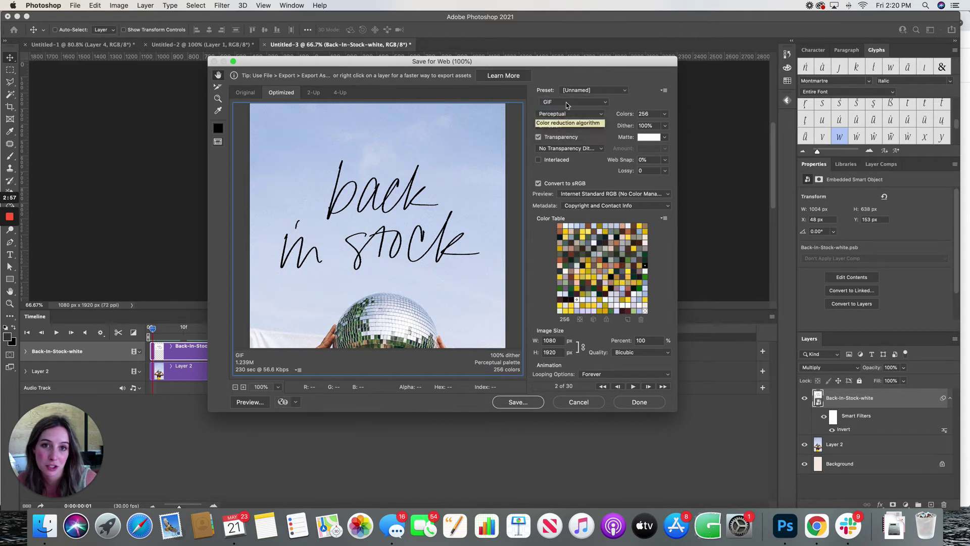
left_click(566, 101)
left_click(567, 95)
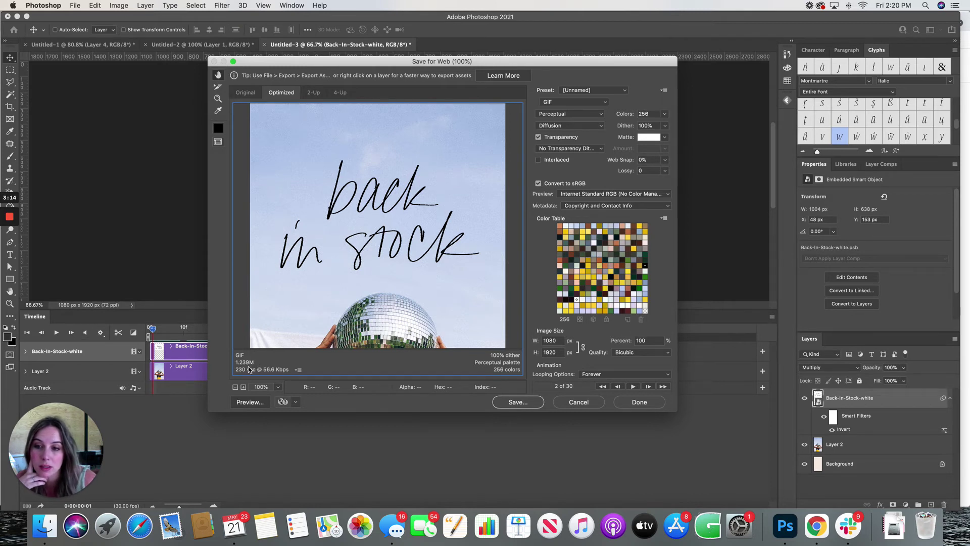
Try scaling the export image size to 90 percent and set it back to 100 percent.
double_click(635, 342)
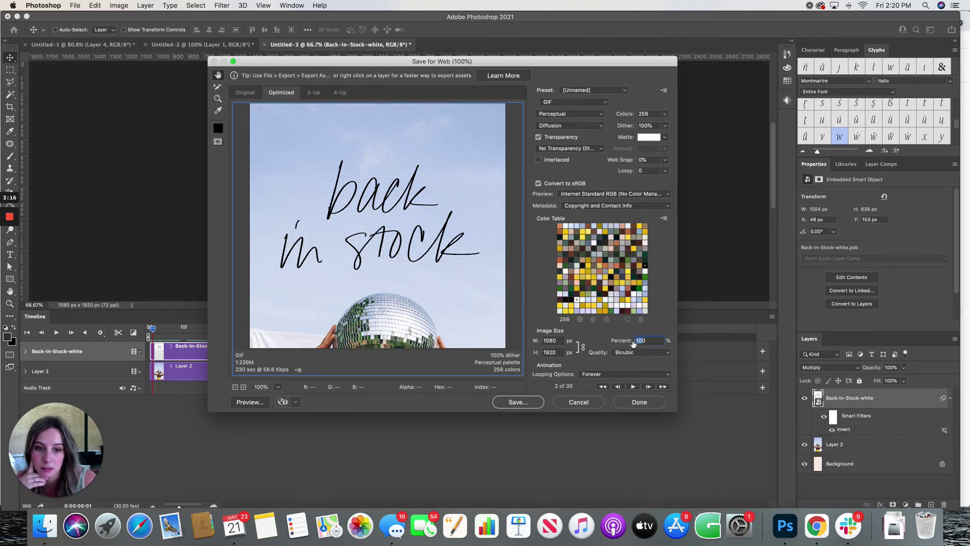
type("90")
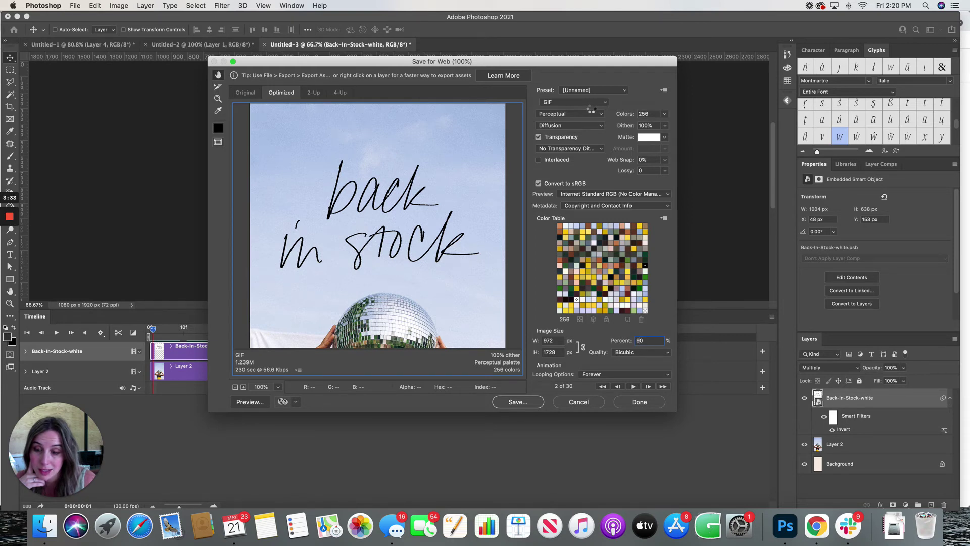
key("Tab")
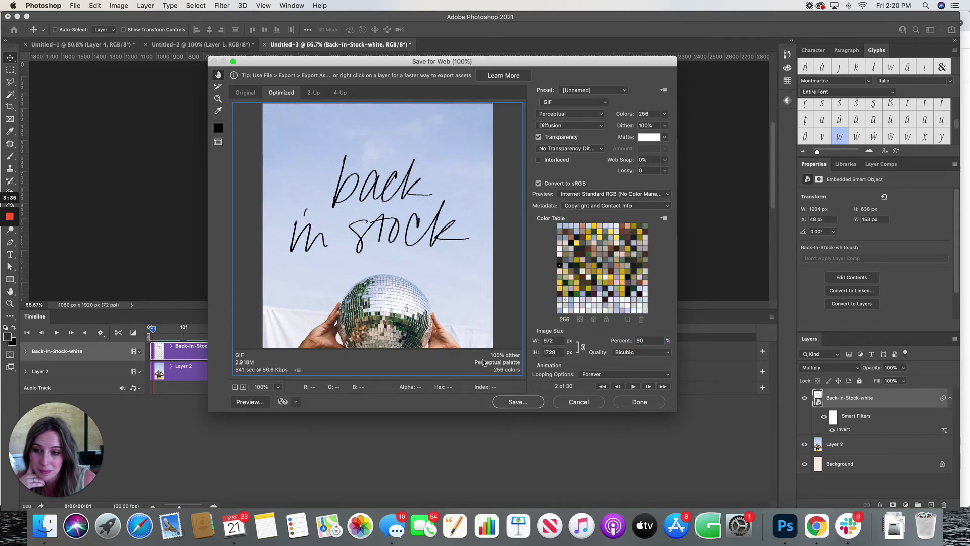
double_click(636, 341)
type("100")
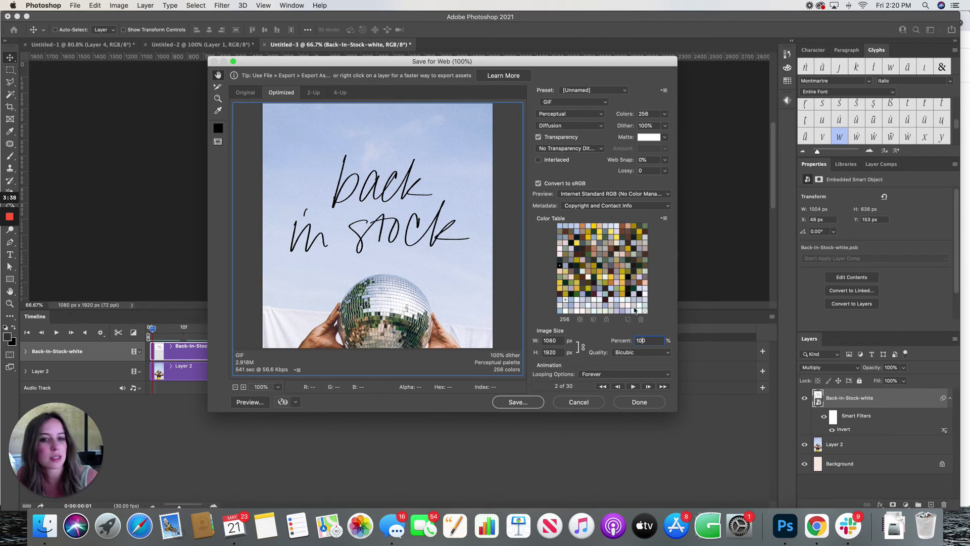
left_click(648, 115)
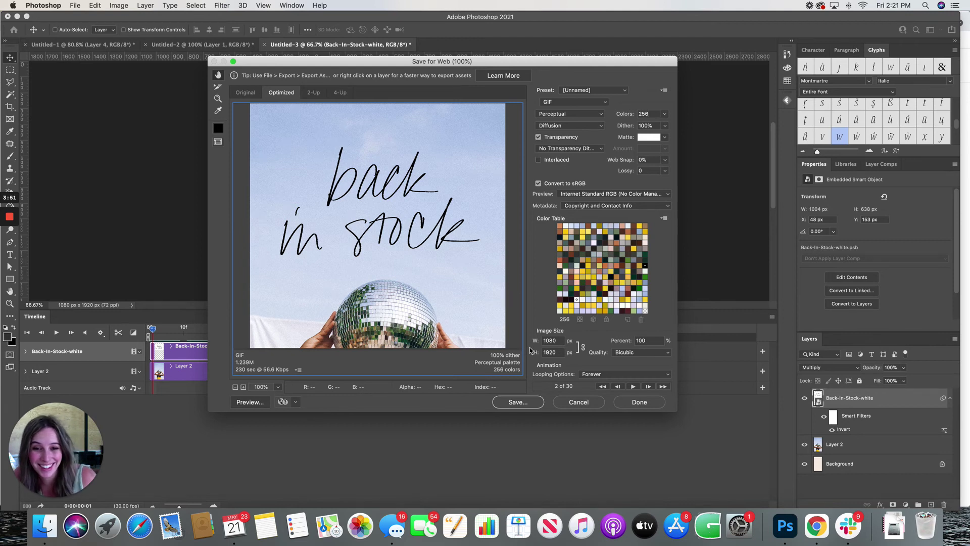
Save the optimized GIF to the Desktop under the name Back in Stock.
left_click(513, 404)
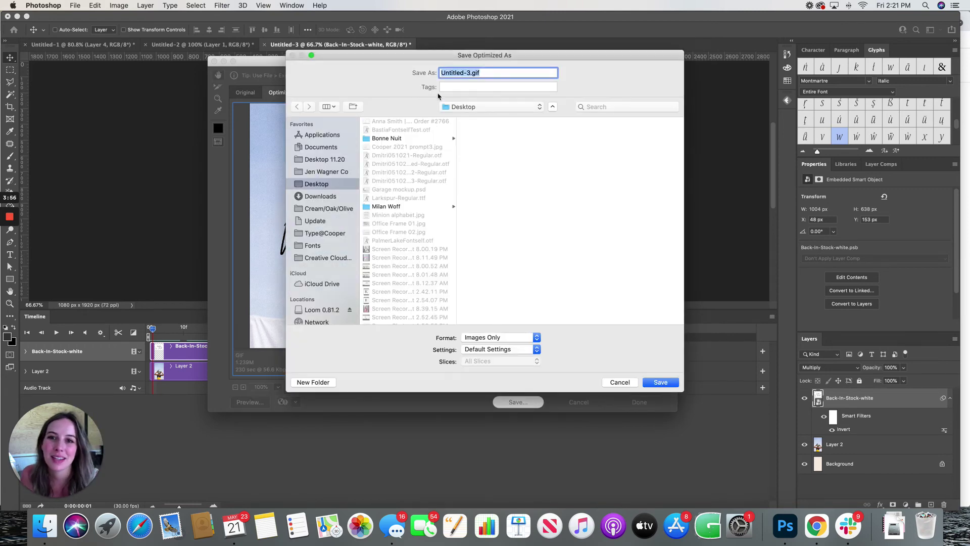
left_click(470, 73)
key("shift+super+Left")
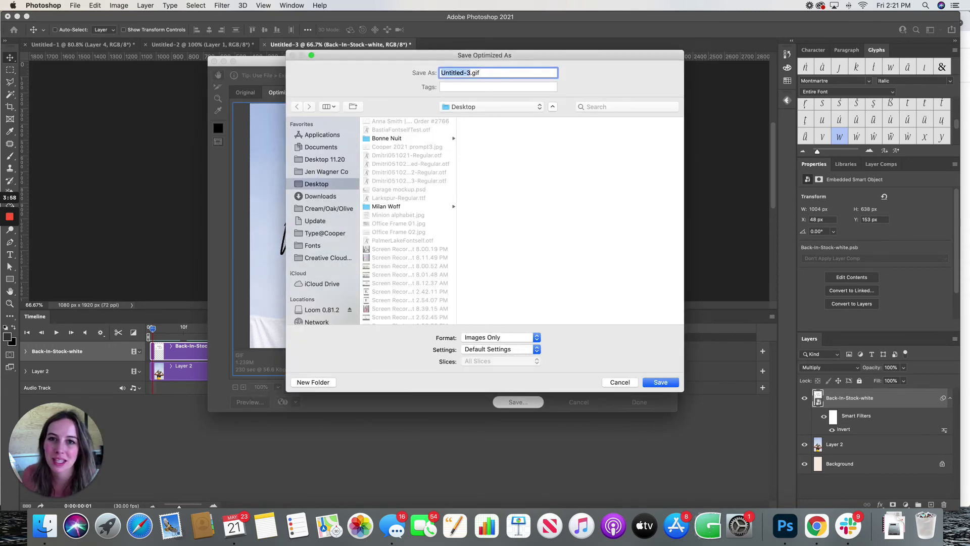
type("Back in Stock")
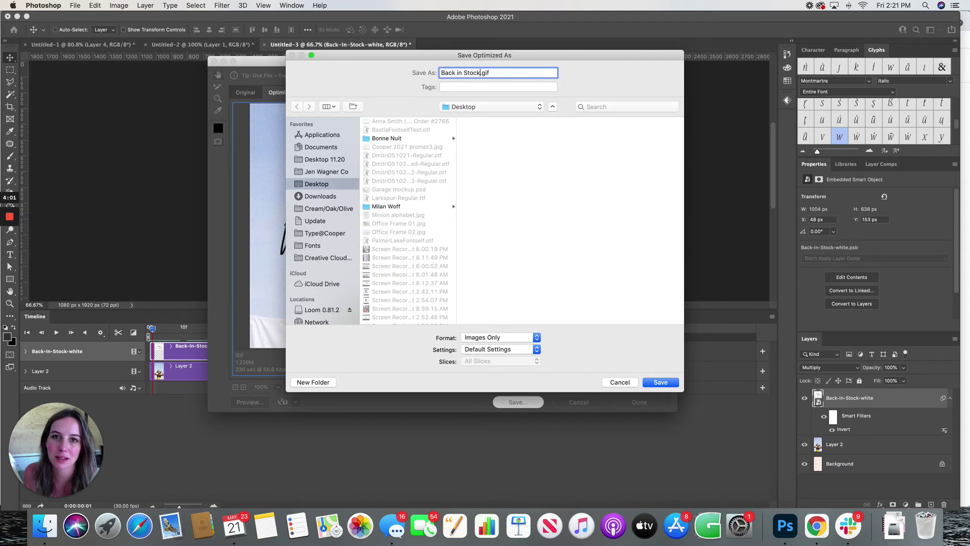
key("Return")
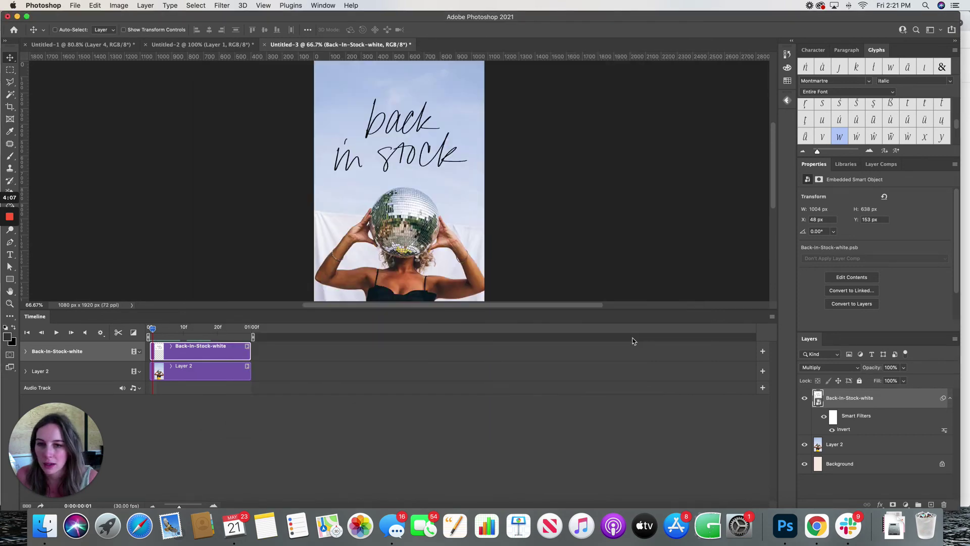
Switch to Finder and preview the exported Back-in-Stock.gif from the Desktop with Quick Look, then close the preview.
key("super+Tab")
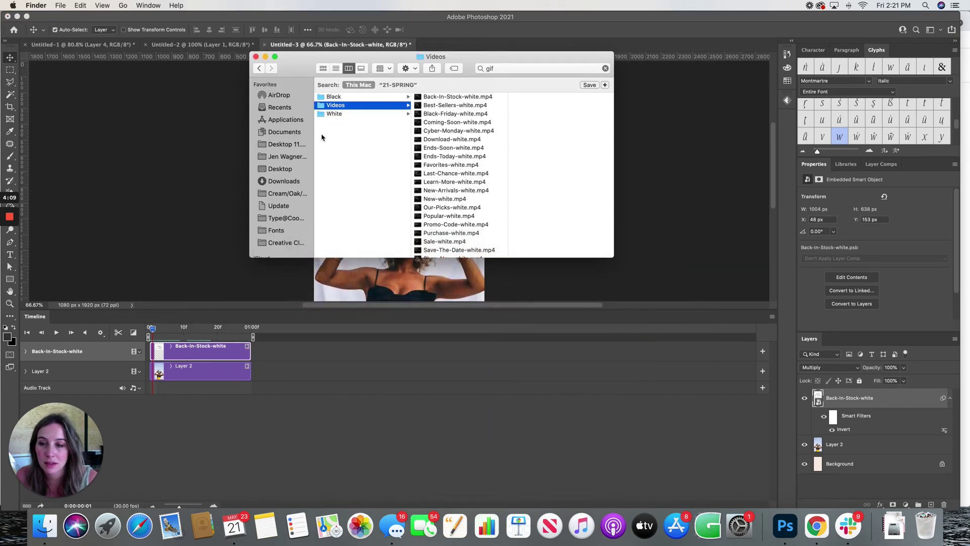
left_click(280, 169)
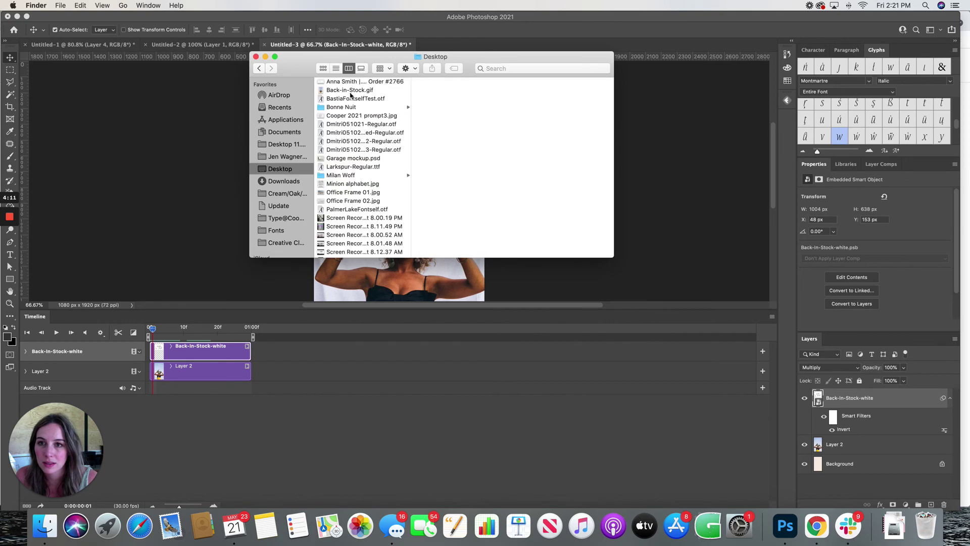
left_click(347, 91)
key("space")
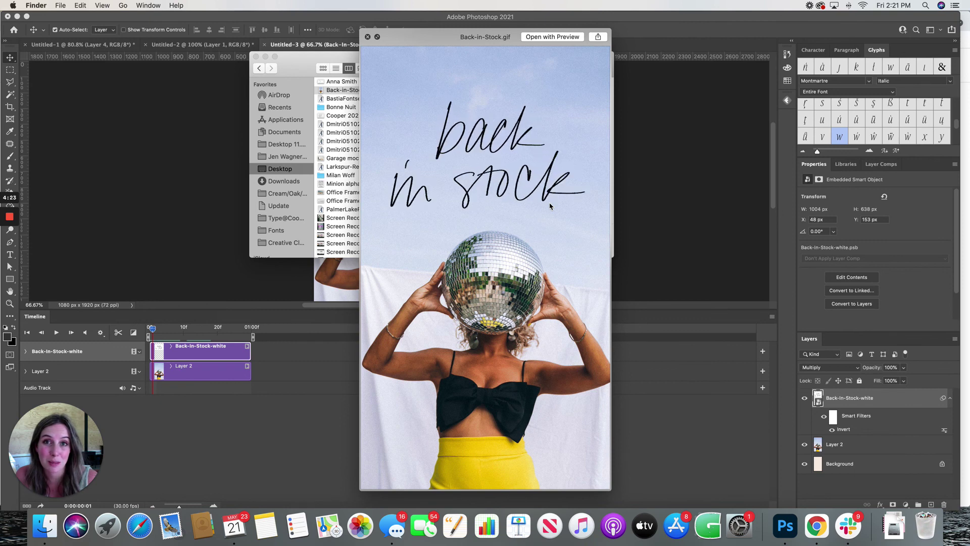
key("space")
Return to Photoshop and zoom the canvas out to 50% to view the whole composition.
left_click(467, 382)
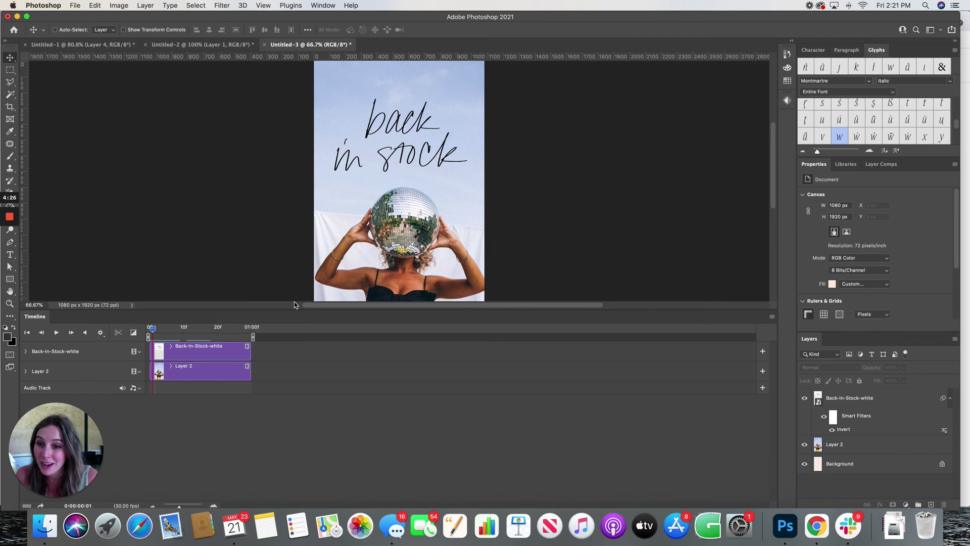
scroll(294, 303, "left", 8)
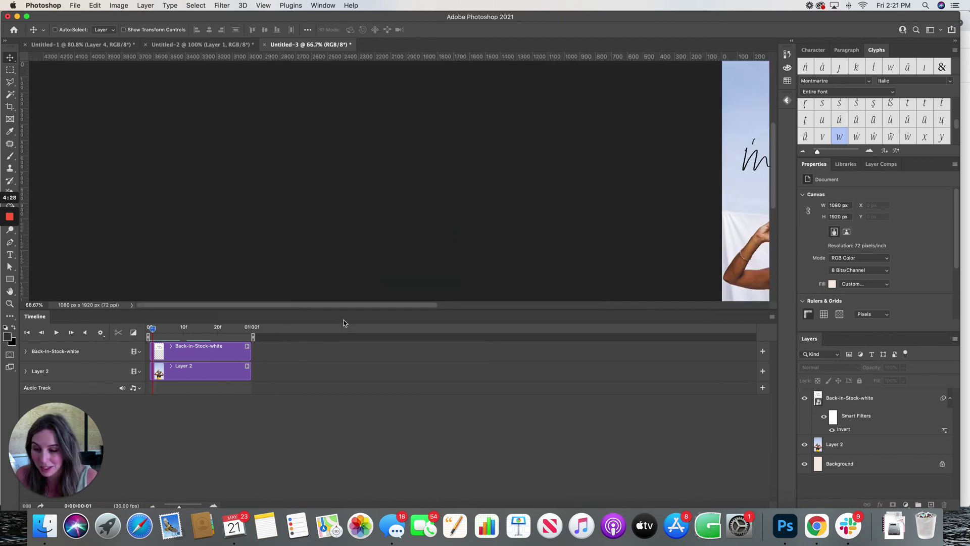
key("super+minus")
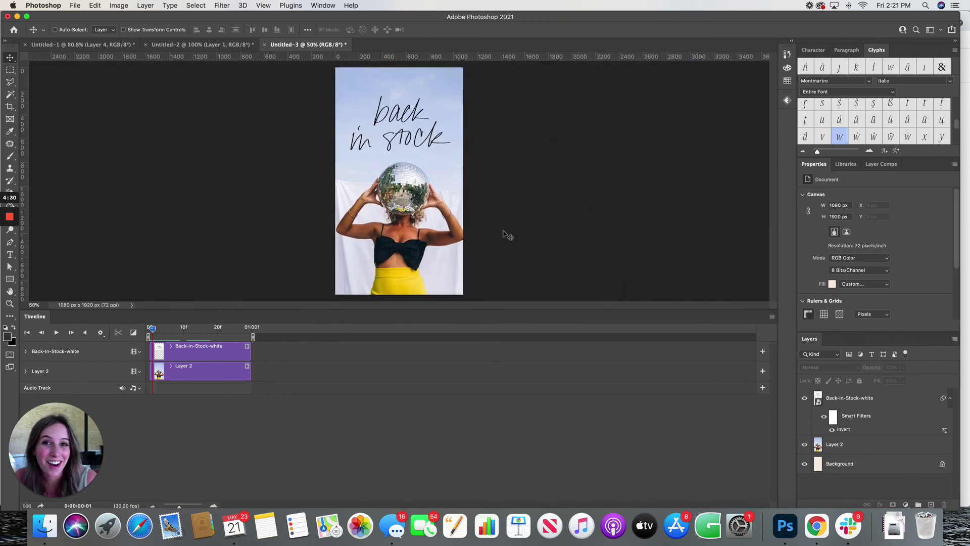